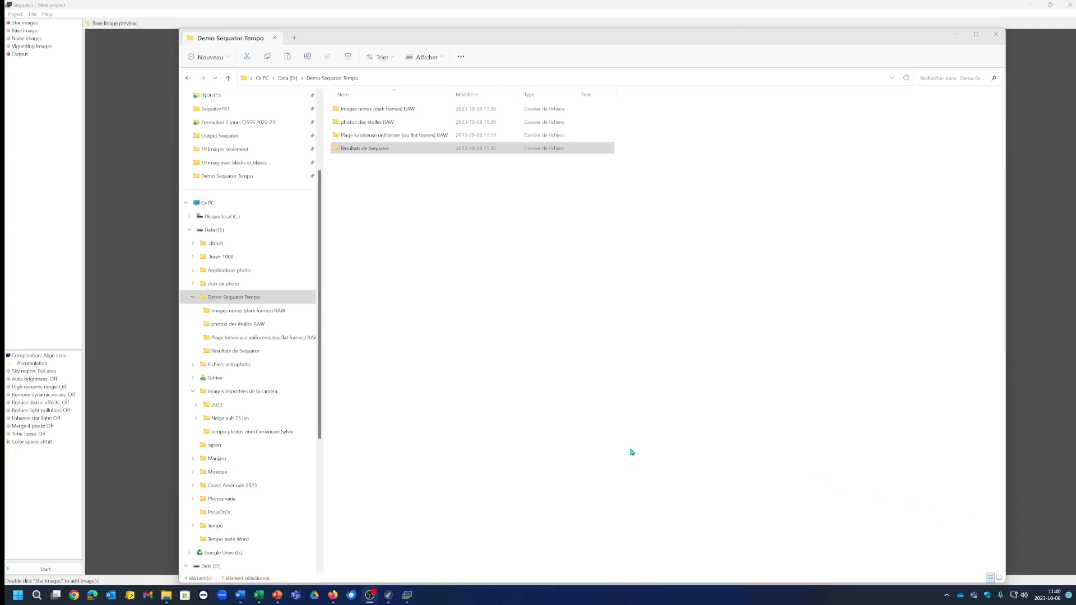
# - Review the Demo Sequator Tempo folder and the dark frames inside its Images noires (dark frames) RAW subfolder
pyautogui.click(223, 301)
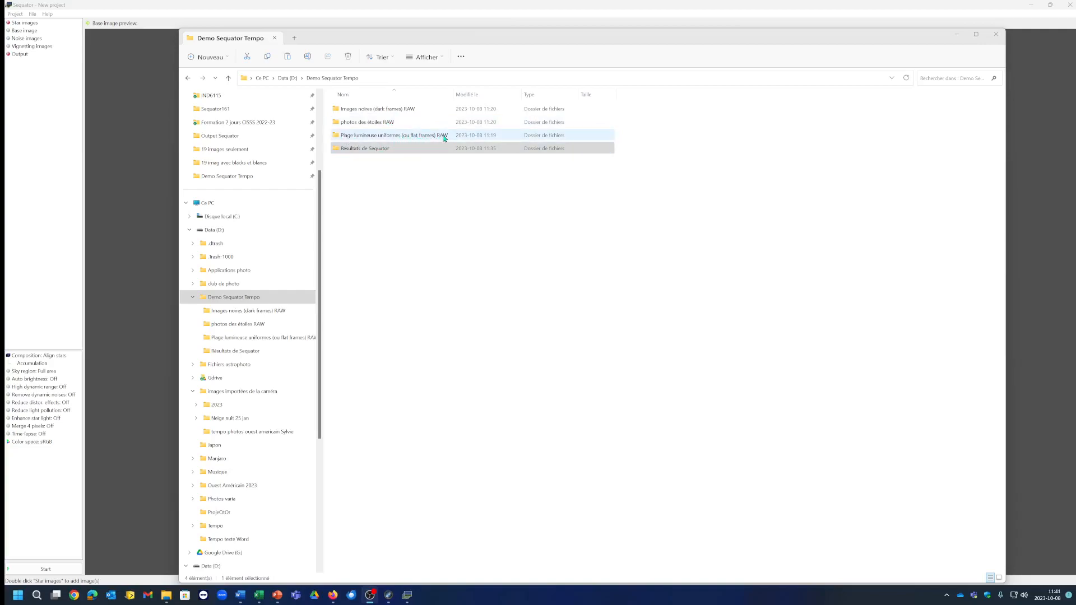
pyautogui.click(373, 148)
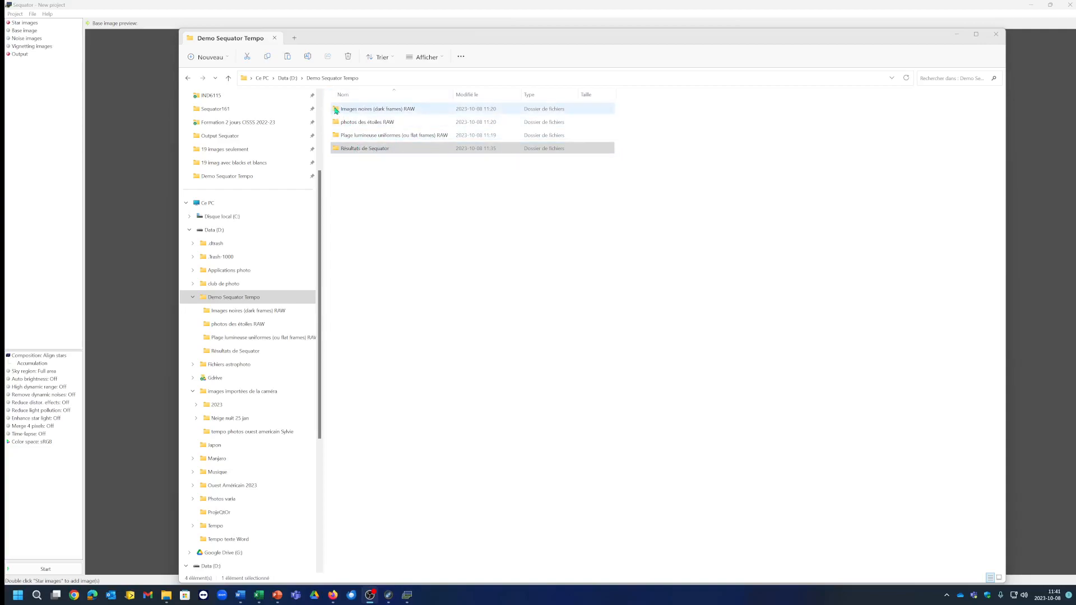
pyautogui.doubleClick(335, 110)
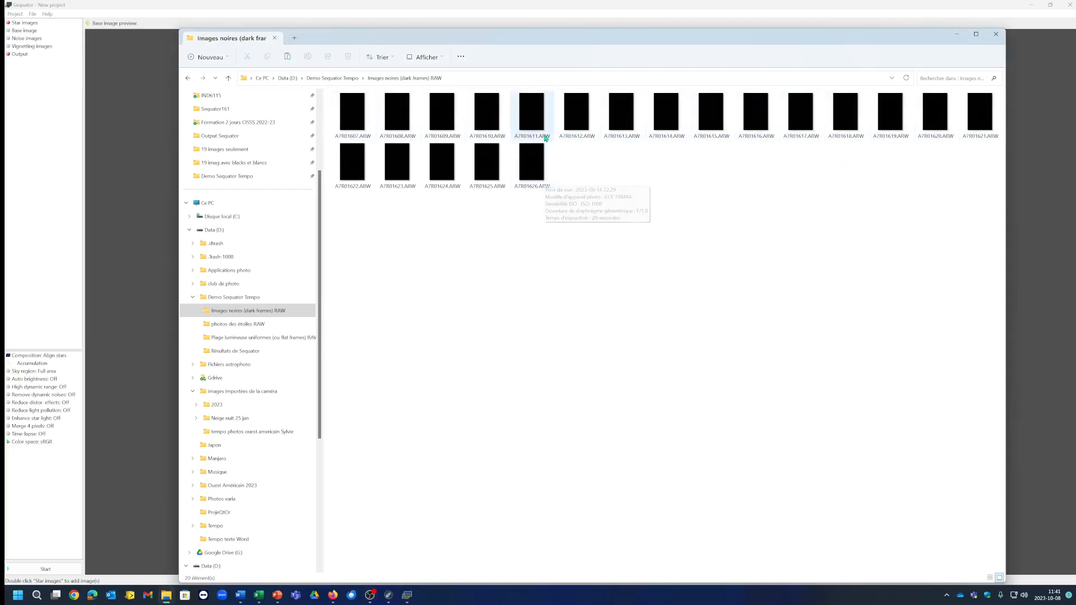
pyautogui.moveTo(542, 128)
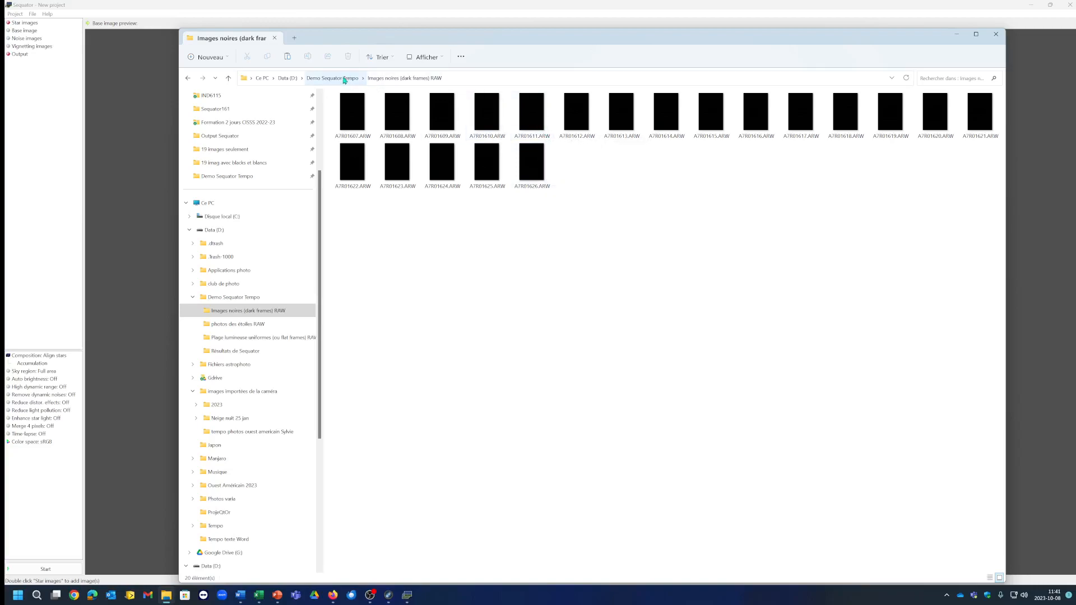
pyautogui.click(345, 82)
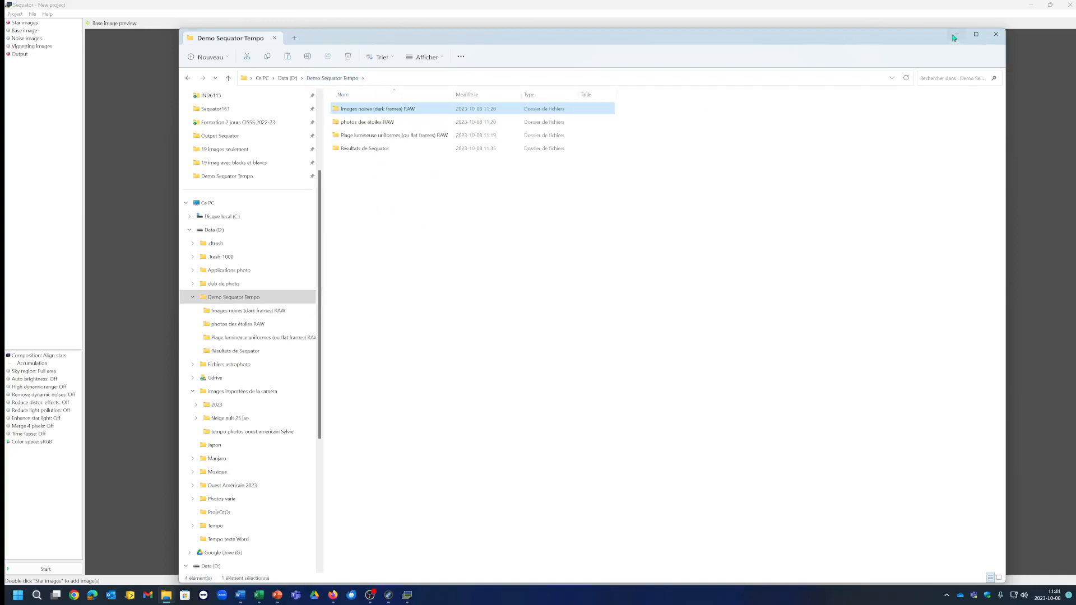
pyautogui.click(956, 34)
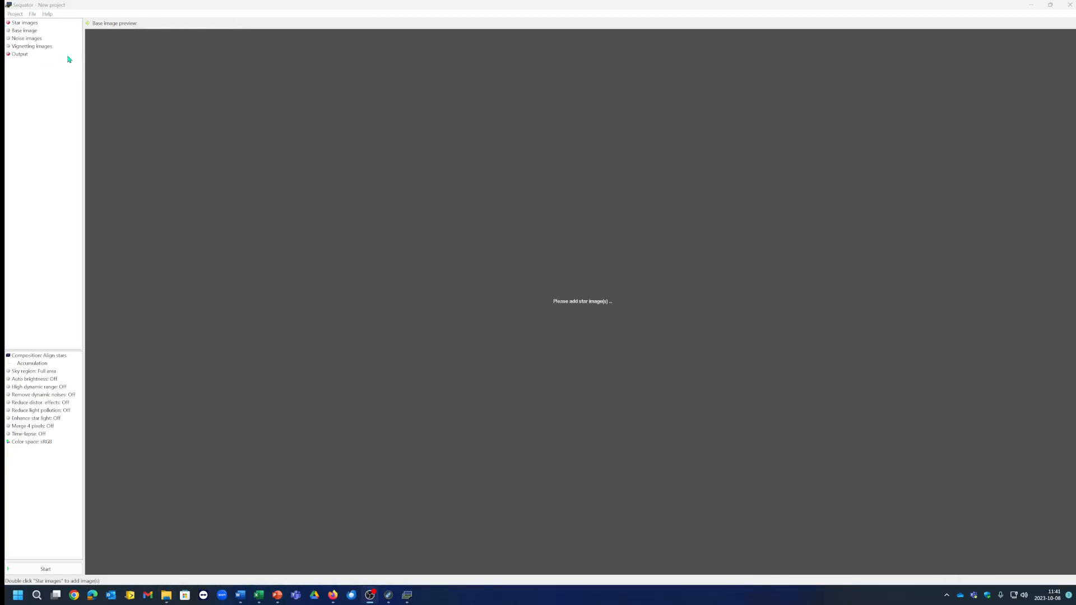
# - Load all the ARW files from A7R01586 to A7R01605 in the photos des étoiles RAW folder as star images
pyautogui.click(16, 23)
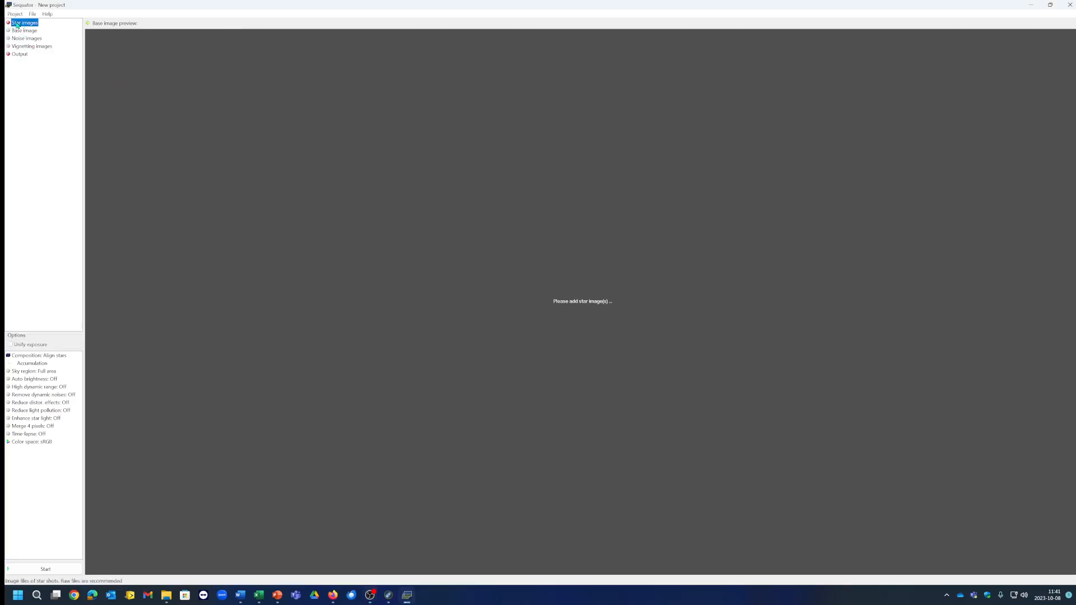
pyautogui.doubleClick(17, 25)
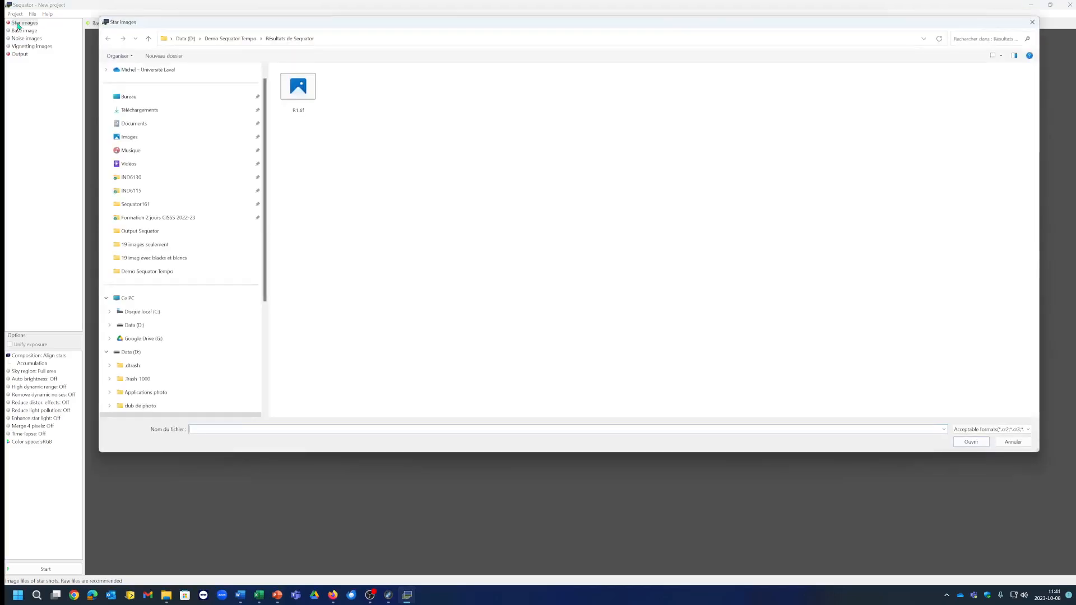
pyautogui.click(236, 40)
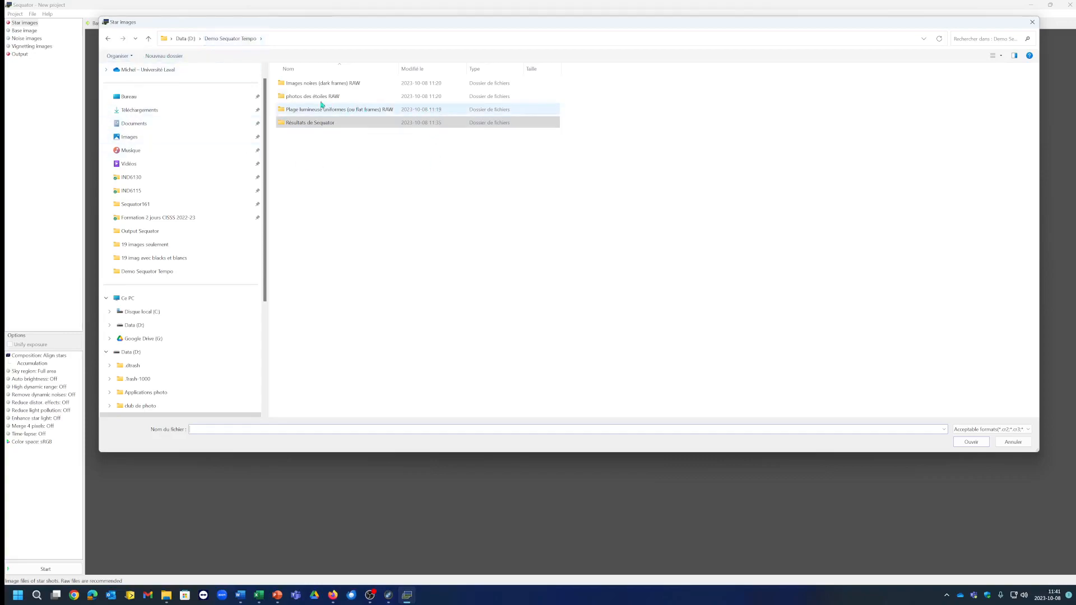
pyautogui.click(307, 99)
pyautogui.doubleClick(307, 98)
pyautogui.click(304, 98)
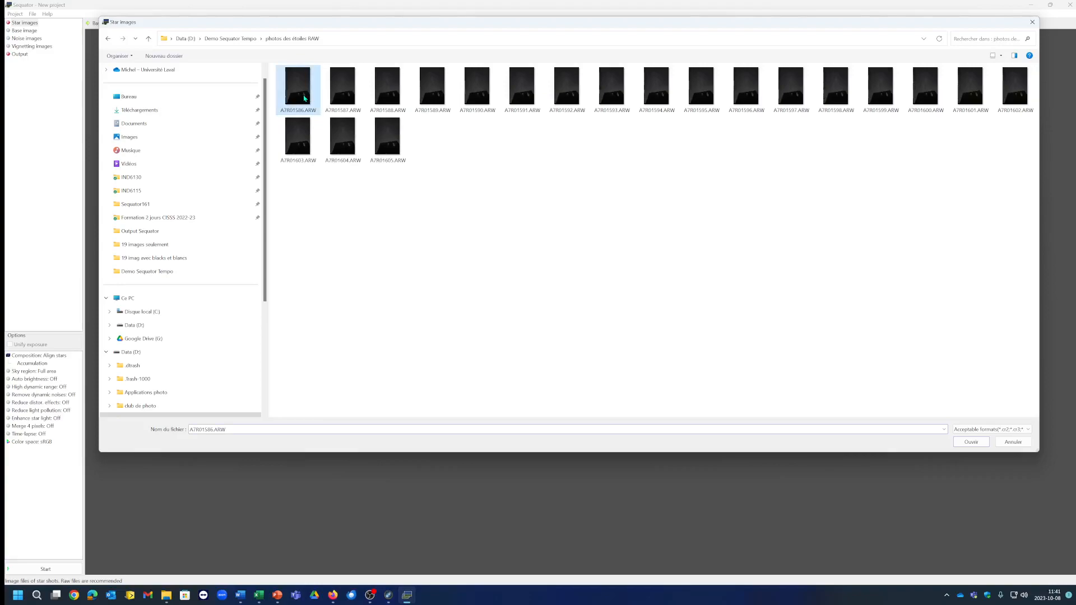
pyautogui.keyDown('shift'); pyautogui.click(386, 139); pyautogui.keyUp('shift')
pyautogui.click(975, 442)
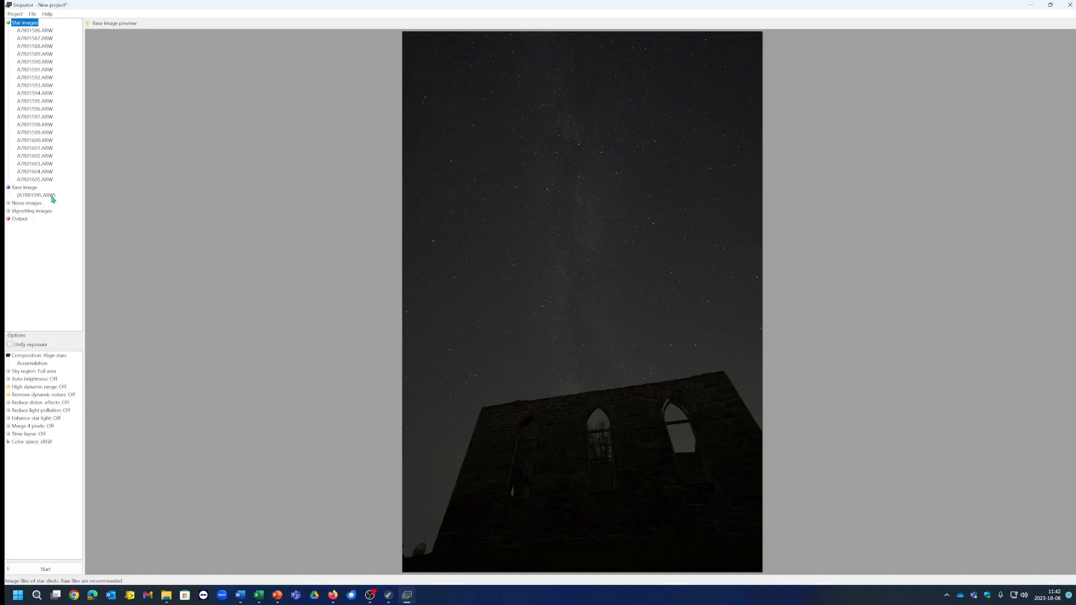
# - Load all the dark frames, A7R01607 to A7R01626, from the Images noires (dark frames) RAW folder as noise images
pyautogui.click(20, 205)
pyautogui.doubleClick(19, 205)
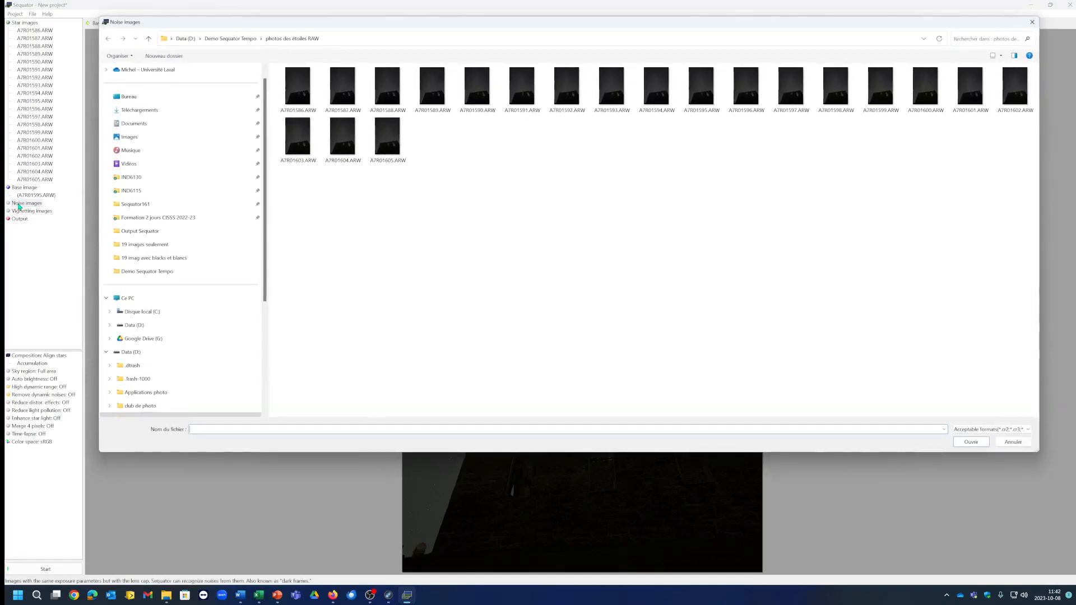
pyautogui.click(225, 38)
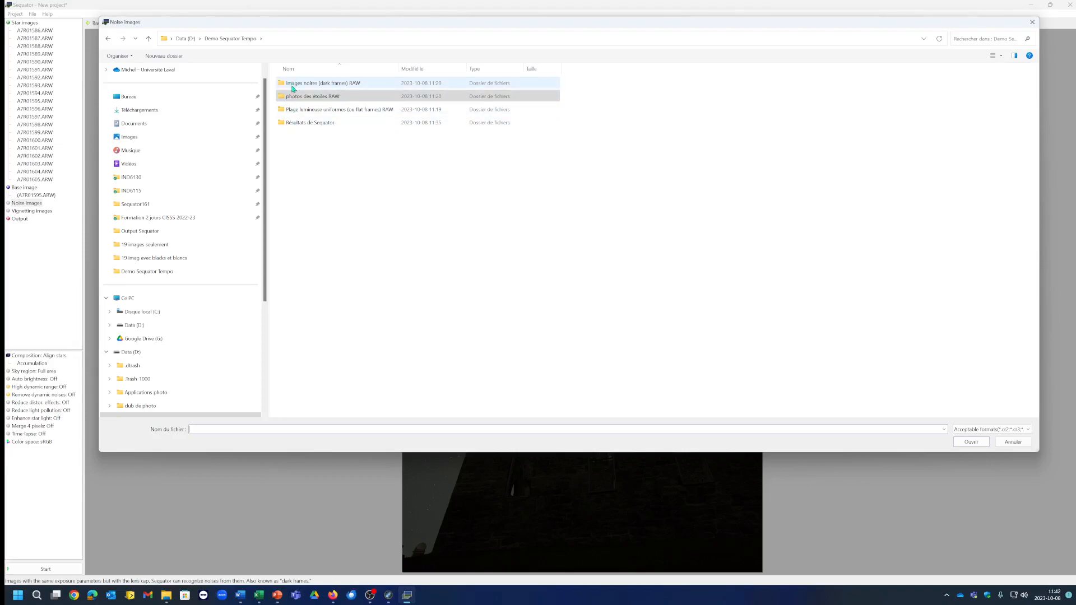
pyautogui.doubleClick(294, 83)
pyautogui.click(294, 86)
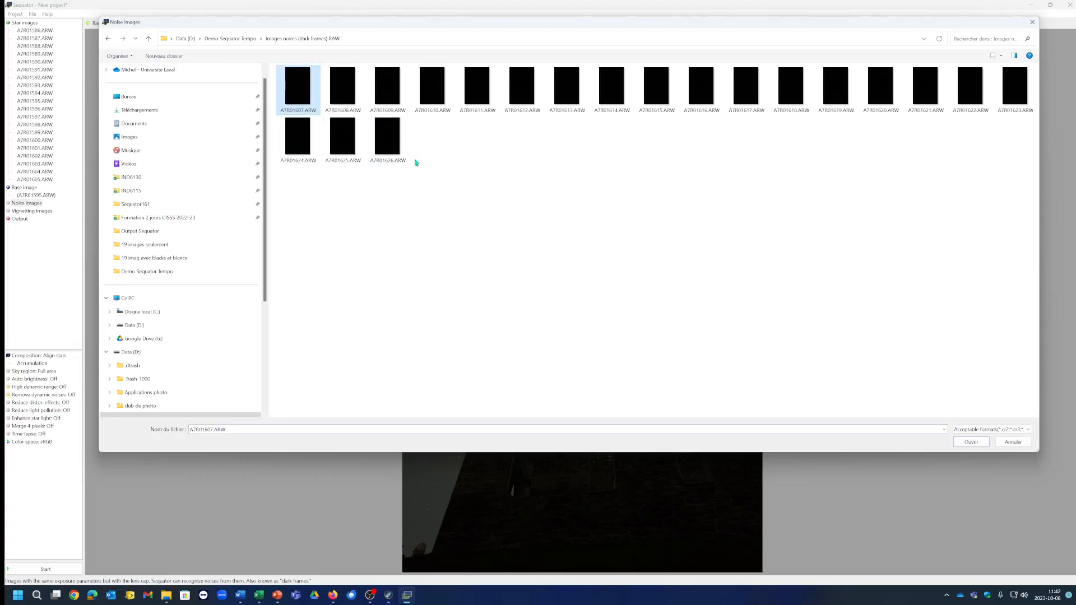
pyautogui.keyDown('shift'); pyautogui.click(380, 138); pyautogui.keyUp('shift')
pyautogui.click(967, 442)
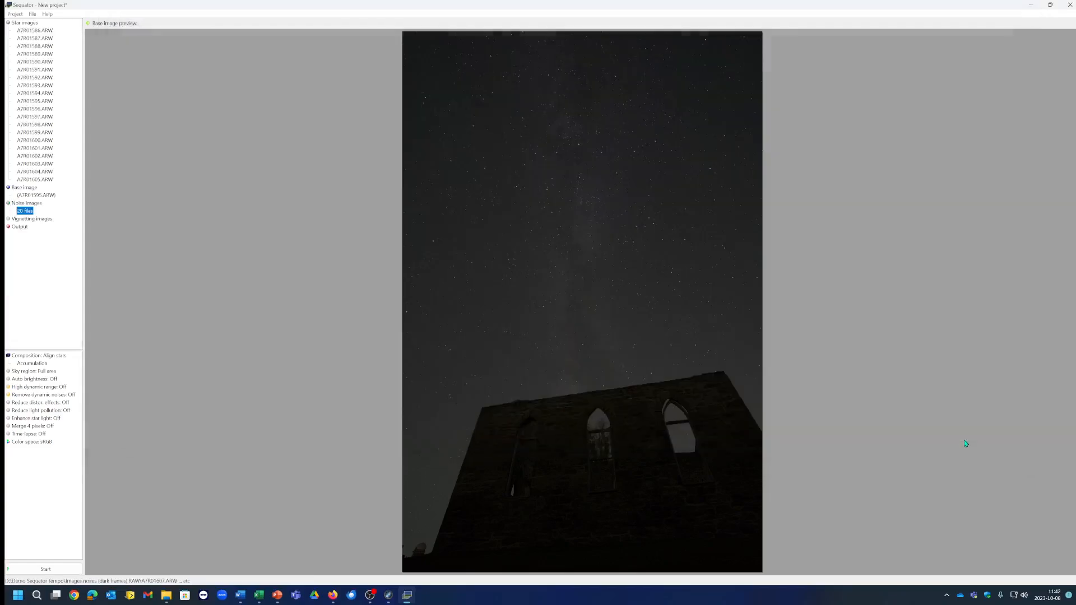
# - Load all the ARW flat frames from the Plage lumineuse uniformes (ou flat frames) RAW folder as vignetting images
pyautogui.click(24, 219)
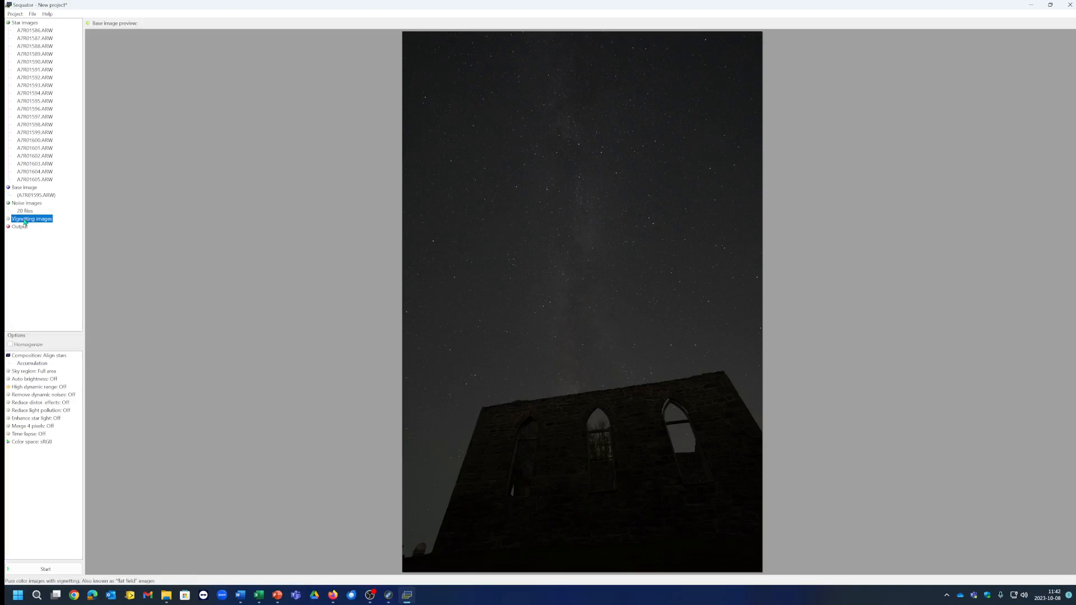
pyautogui.doubleClick(21, 220)
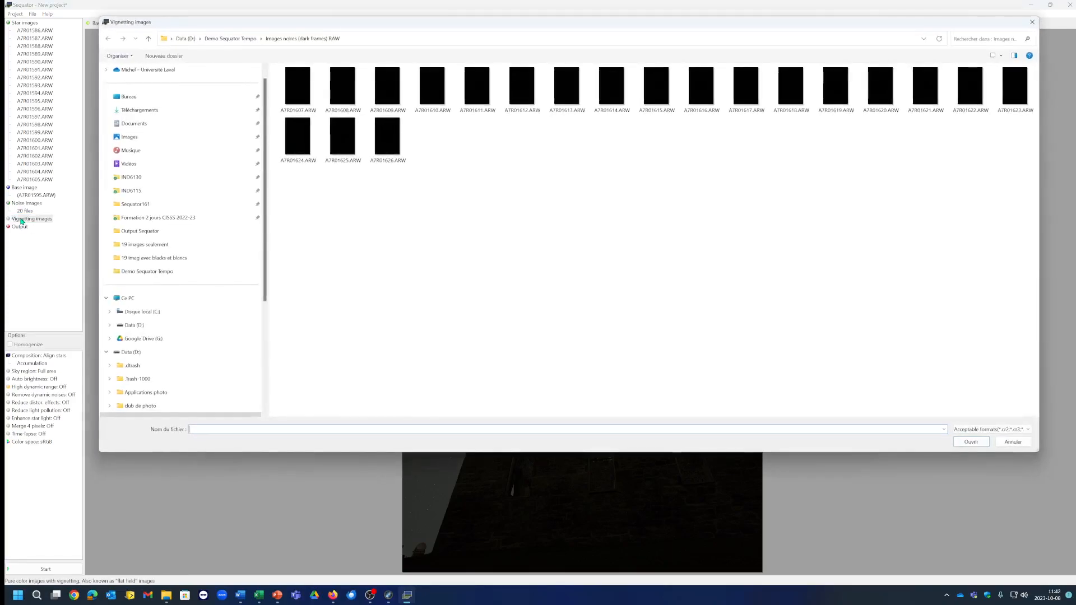
pyautogui.click(240, 39)
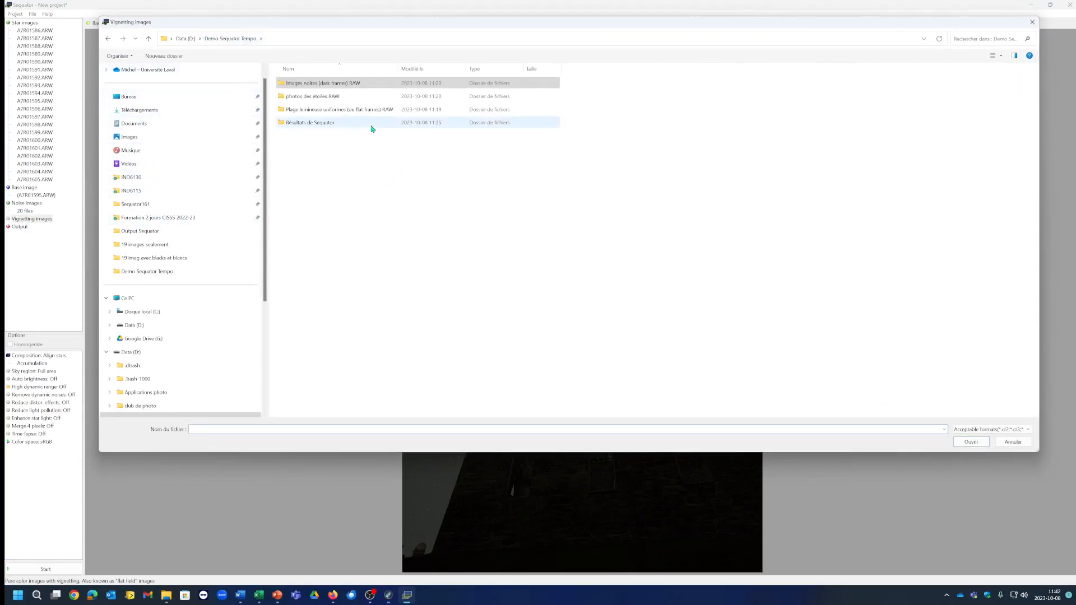
pyautogui.doubleClick(337, 109)
pyautogui.click(299, 96)
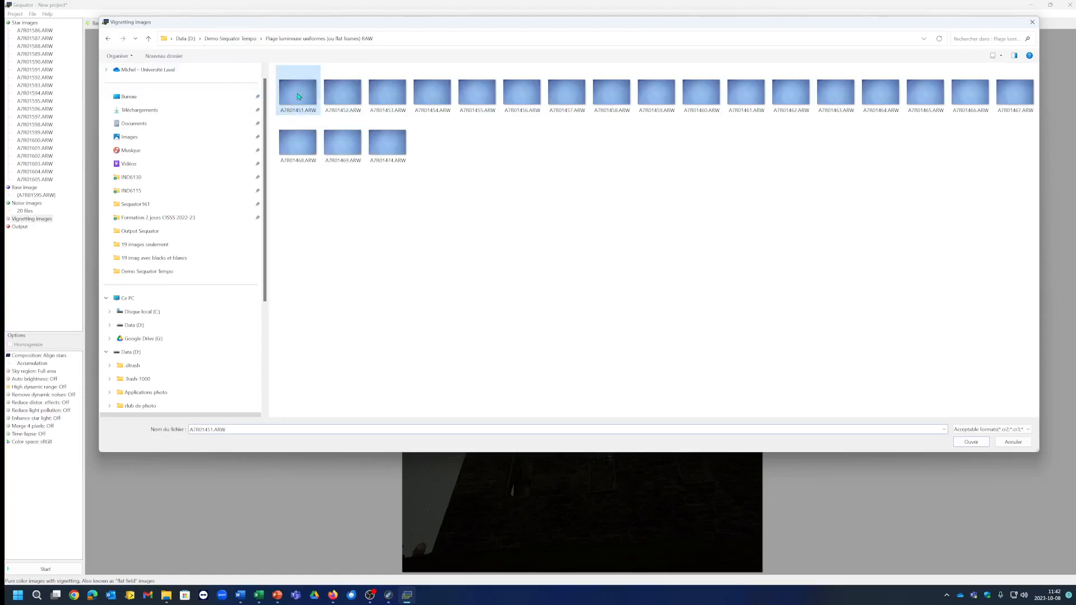
pyautogui.keyDown('shift'); pyautogui.click(388, 144); pyautogui.keyUp('shift')
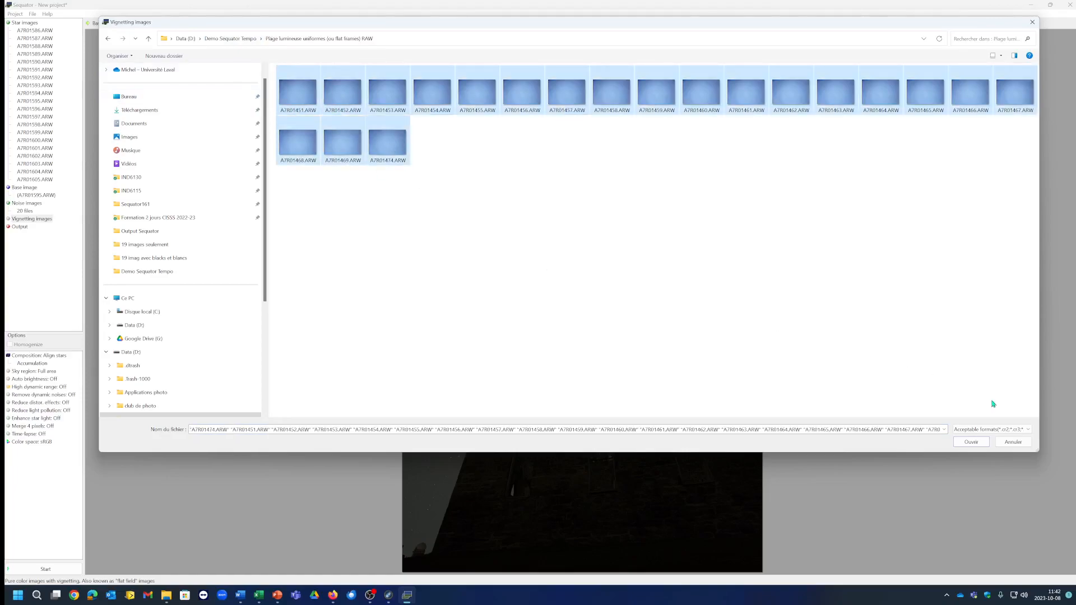
pyautogui.click(975, 441)
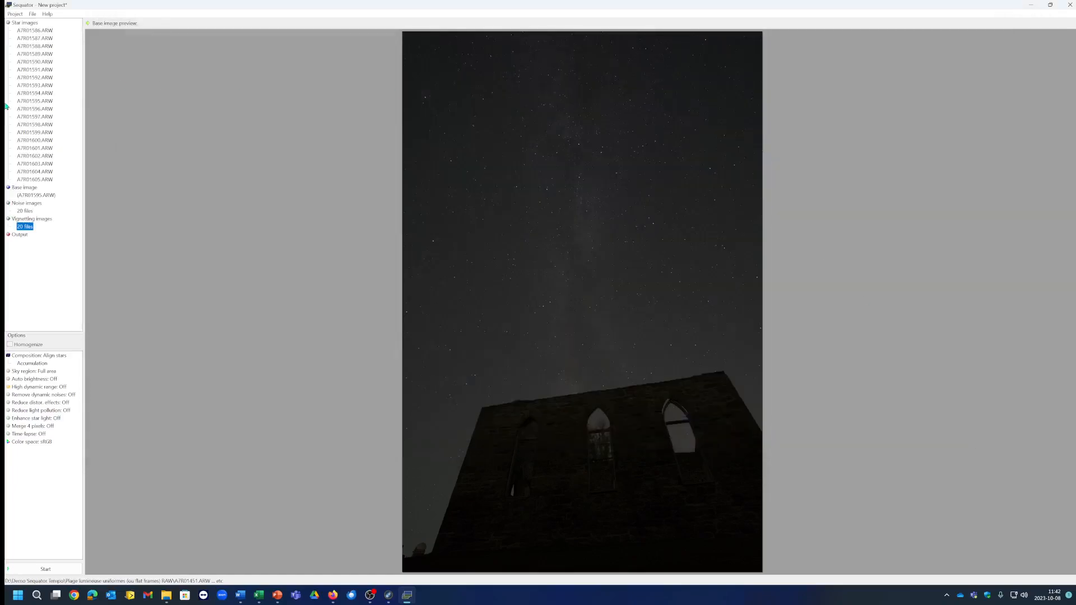
# - Set the output to an uncompressed TIFF file named R2.tif in the Résultats de Sequator folder
pyautogui.click(20, 235)
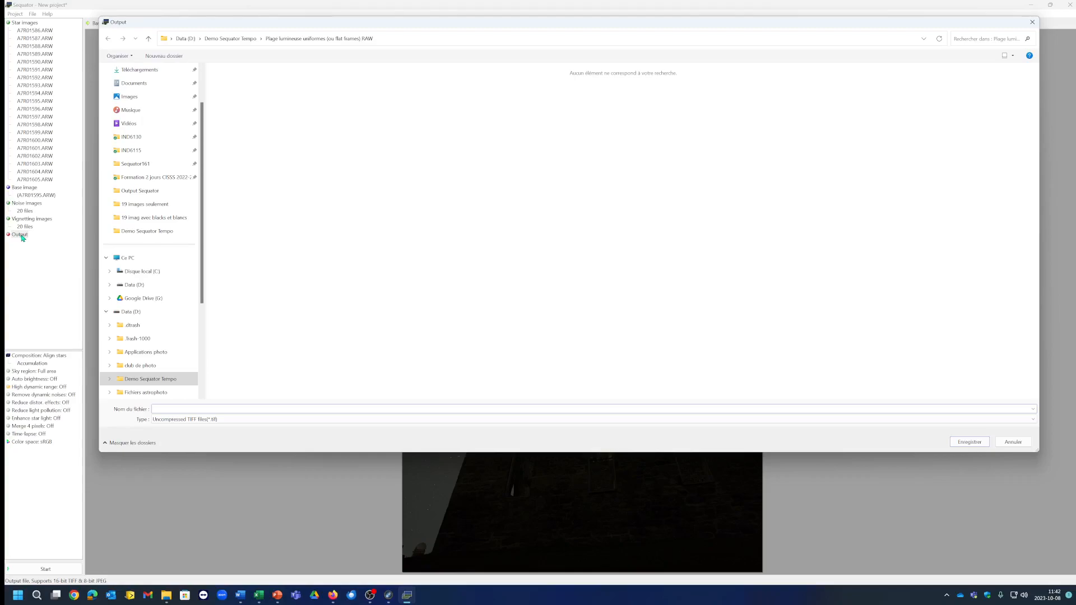
pyautogui.click(237, 40)
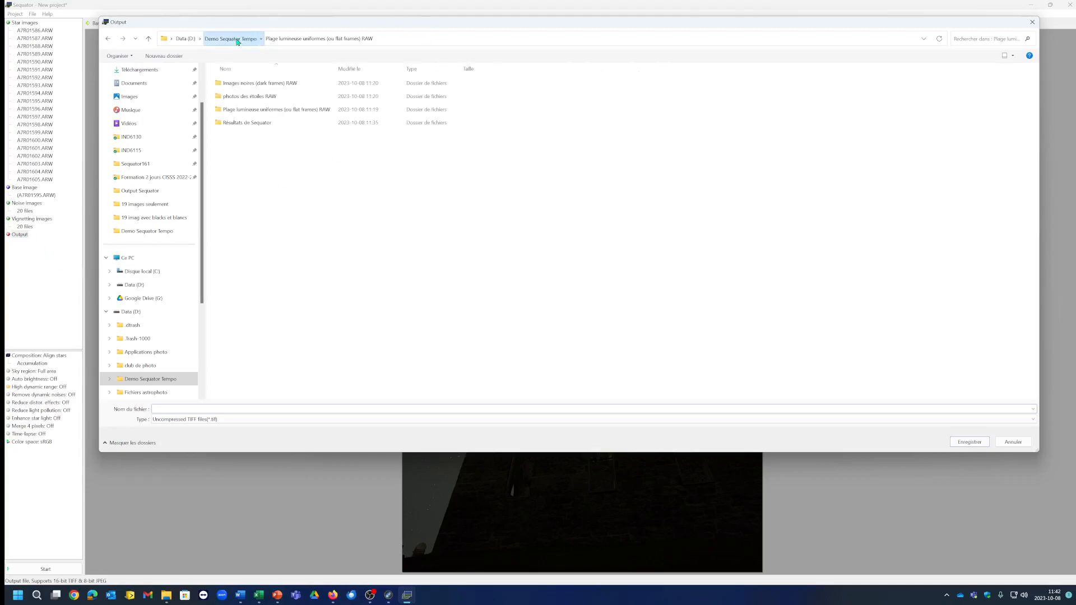
pyautogui.click(231, 125)
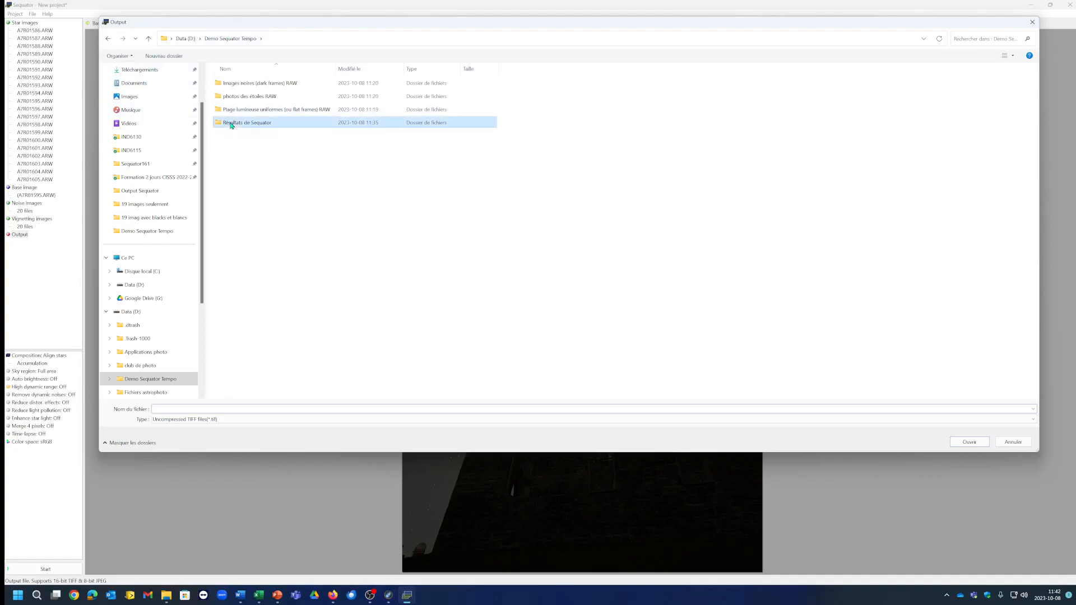
pyautogui.doubleClick(231, 123)
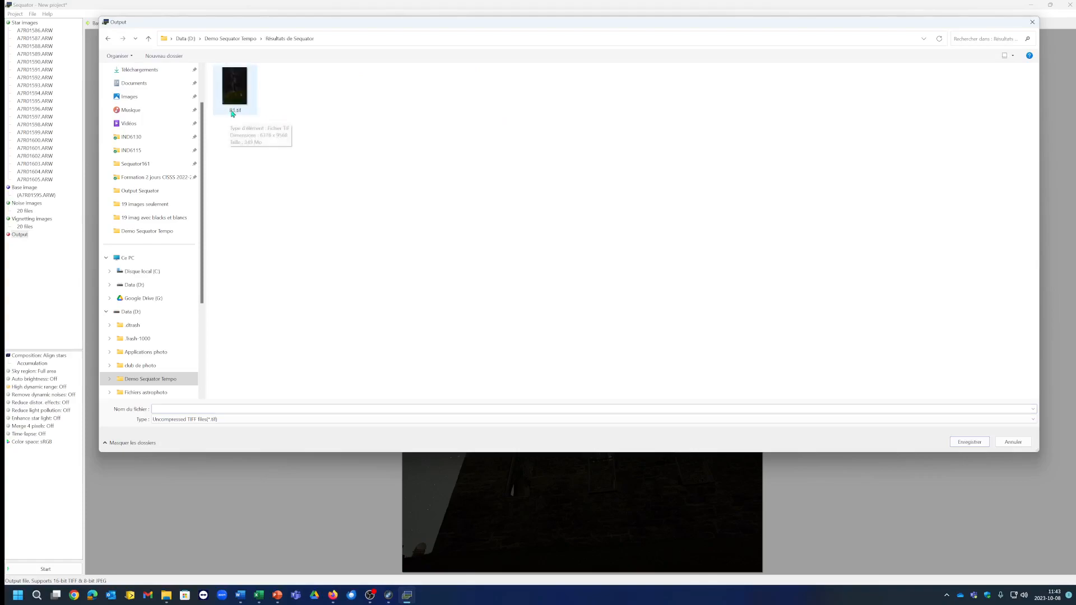
pyautogui.click(232, 114)
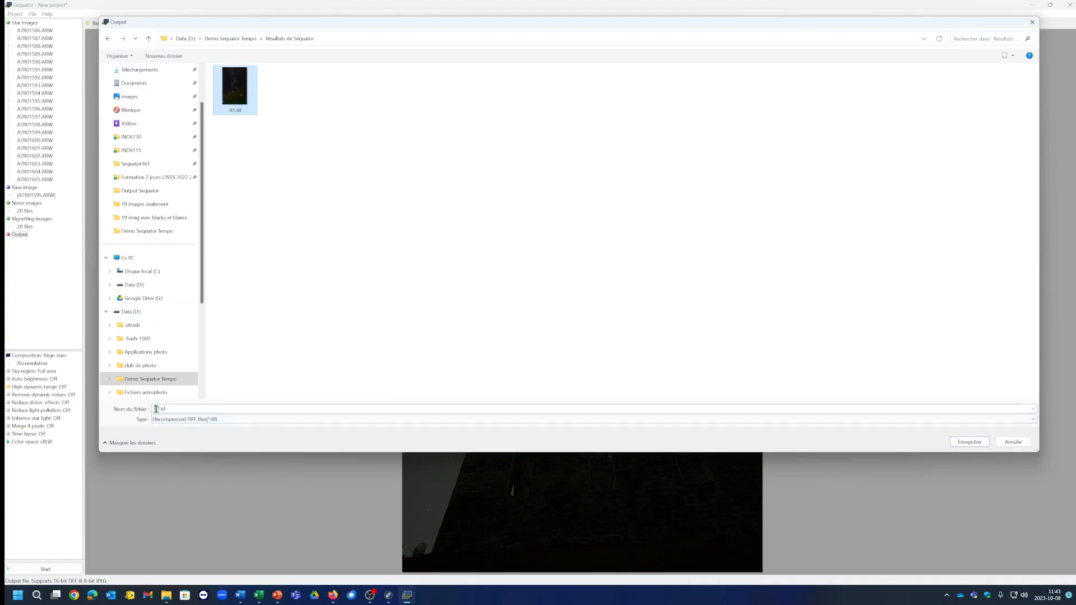
pyautogui.click(158, 409)
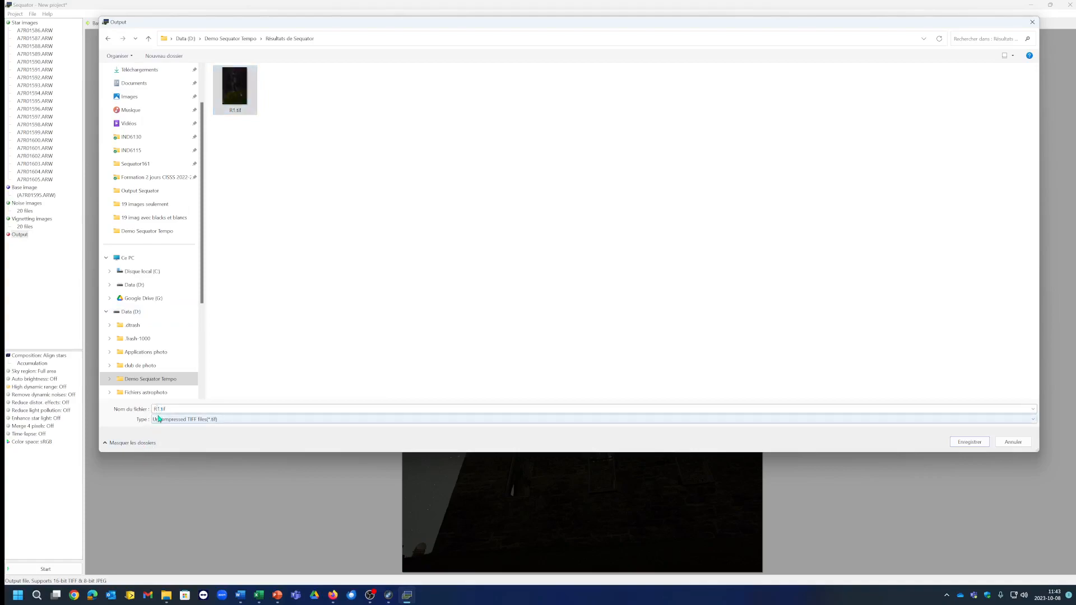
pyautogui.press('BackSpace')
pyautogui.write('2')
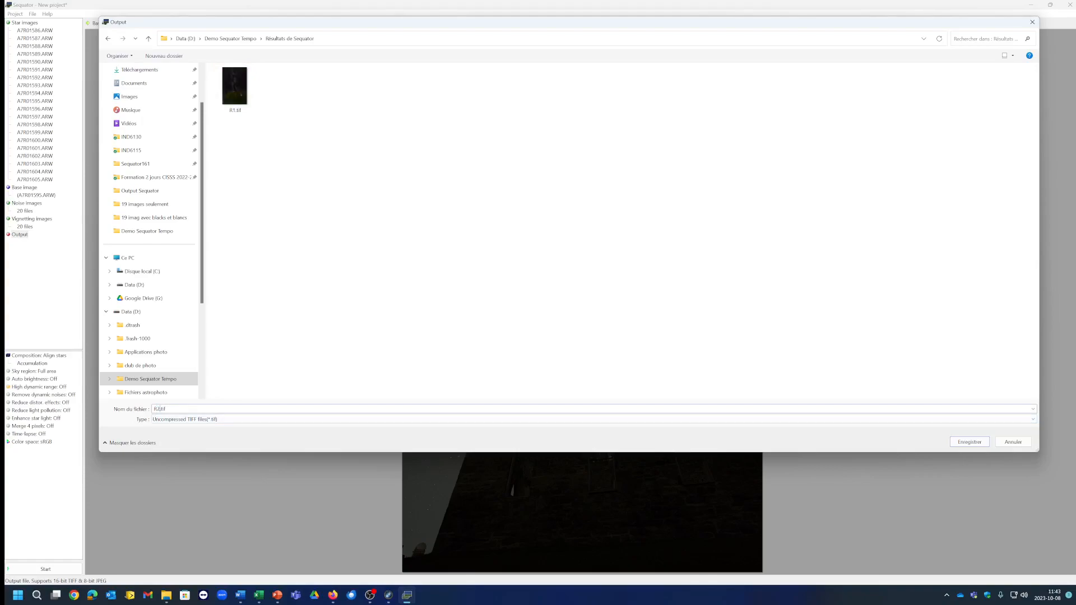
pyautogui.press('Tab')
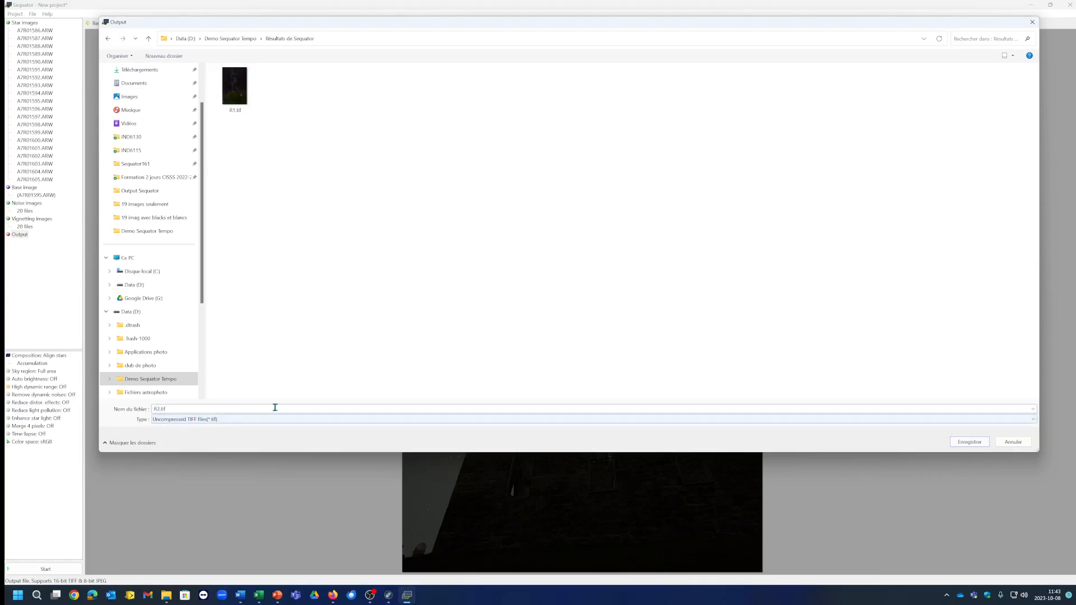
pyautogui.click(1035, 421)
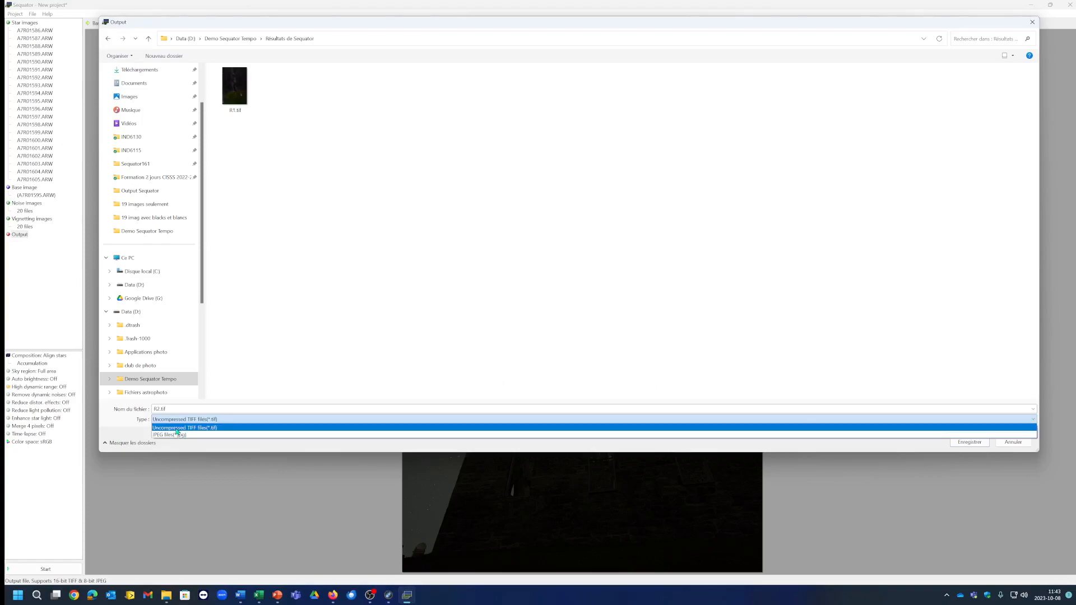
pyautogui.click(177, 429)
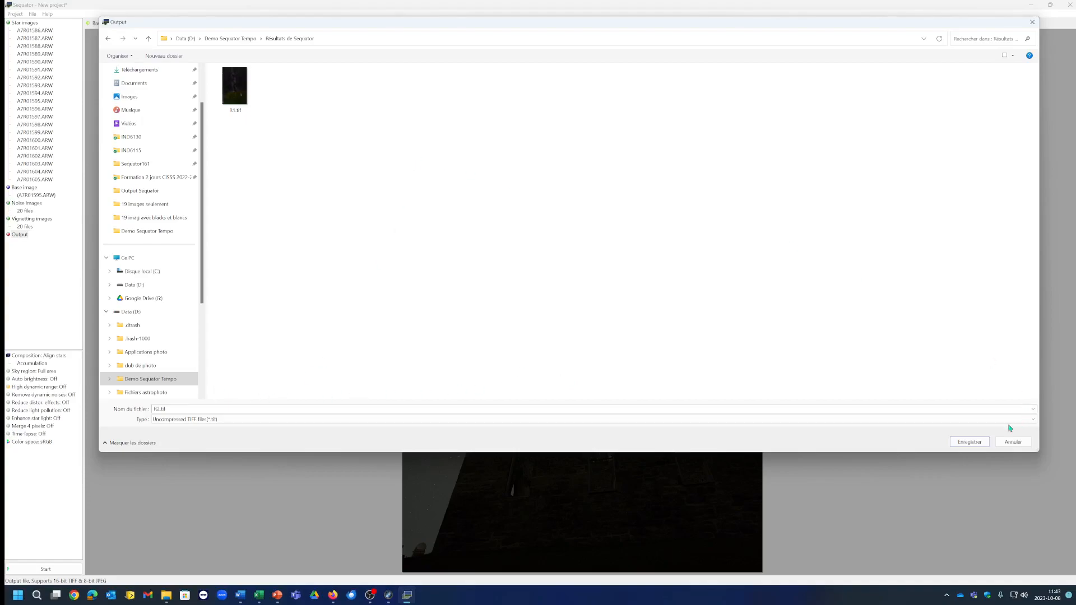
pyautogui.click(970, 442)
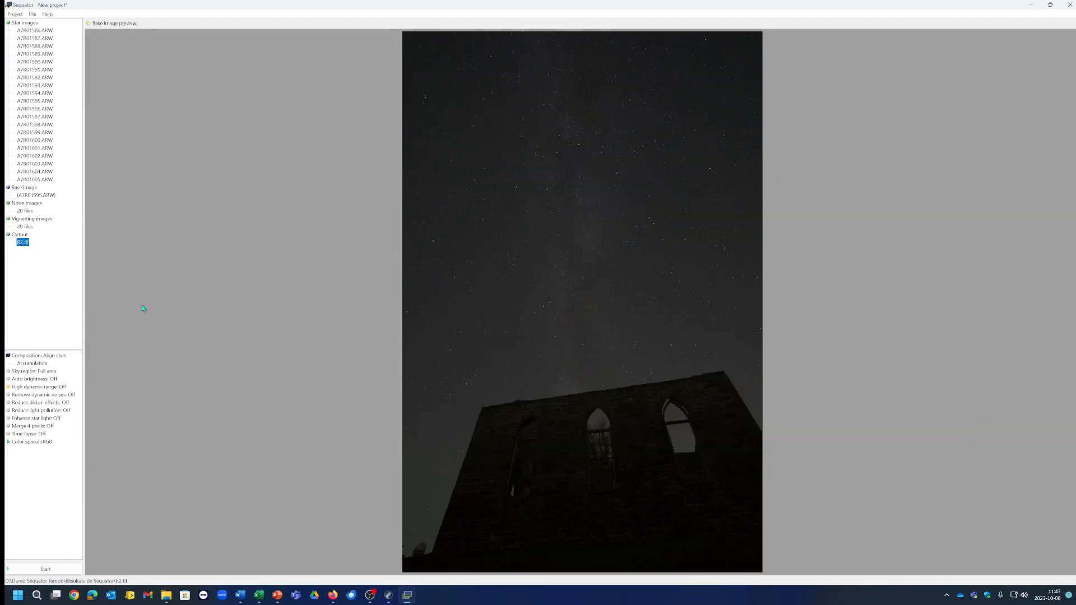
# - Define the sky region with an irregular mask, painting over the upper part of the sky with a large brush
pyautogui.click(9, 372)
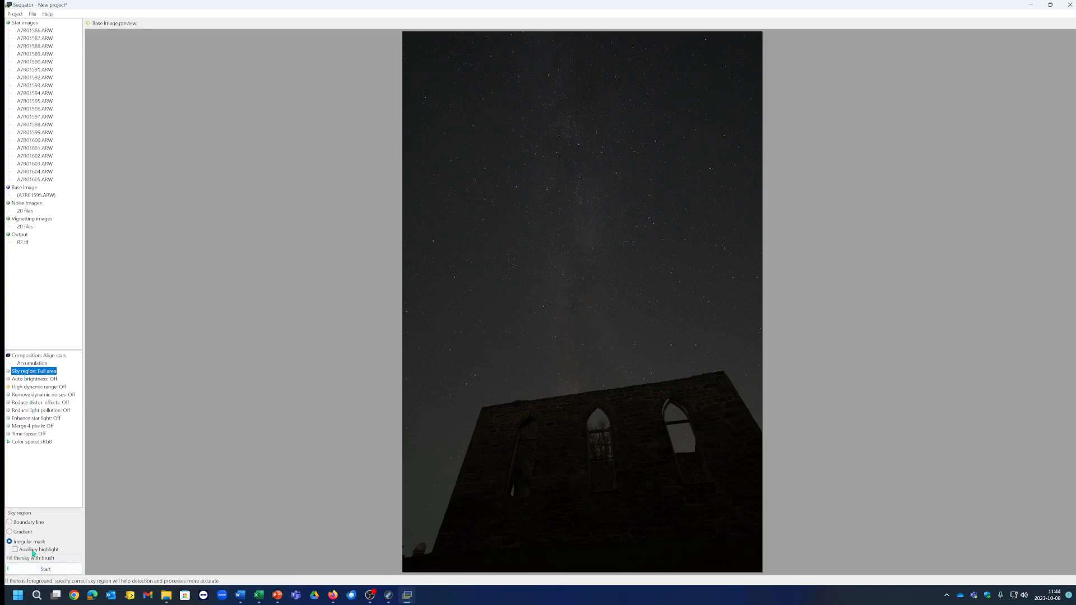
pyautogui.click(15, 550)
pyautogui.scroll(2, 466, 257)
pyautogui.scroll(3, 465, 257)
pyautogui.scroll(1, 464, 255)
pyautogui.moveTo(435, 250)
pyautogui.mouseDown()
pyautogui.moveTo(743, 227)
pyautogui.moveTo(736, 197)
pyautogui.moveTo(695, 192)
pyautogui.moveTo(574, 190)
pyautogui.moveTo(449, 207)
pyautogui.moveTo(432, 201)
pyautogui.moveTo(435, 152)
pyautogui.moveTo(762, 135)
pyautogui.moveTo(752, 92)
pyautogui.moveTo(419, 103)
pyautogui.moveTo(420, 53)
pyautogui.moveTo(747, 41)
pyautogui.moveTo(745, 156)
pyautogui.moveTo(767, 247)
pyautogui.moveTo(752, 281)
pyautogui.moveTo(408, 288)
pyautogui.mouseUp()
pyautogui.scroll(-1, 409, 288)
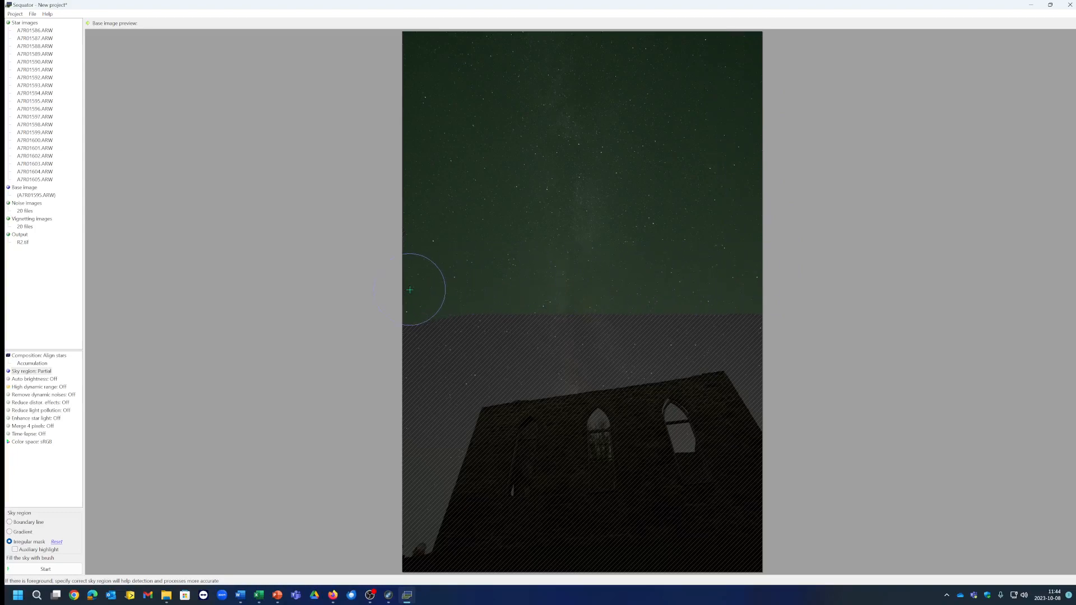
# - Extend the sky mask down to the ruin's roofline and side wall with smaller brushes, including the sky in the right window opening
pyautogui.moveTo(409, 289); pyautogui.dragTo(441, 297)
pyautogui.moveTo(434, 327)
pyautogui.mouseDown()
pyautogui.moveTo(425, 330)
pyautogui.moveTo(738, 282)
pyautogui.mouseUp()
pyautogui.scroll(-4, 425, 359)
pyautogui.scroll(-3, 436, 370)
pyautogui.moveTo(484, 403)
pyautogui.mouseDown()
pyautogui.moveTo(517, 394)
pyautogui.moveTo(504, 393)
pyautogui.mouseUp()
pyautogui.moveTo(673, 430)
pyautogui.mouseDown()
pyautogui.moveTo(682, 430)
pyautogui.moveTo(657, 430)
pyautogui.moveTo(653, 440)
pyautogui.moveTo(705, 443)
pyautogui.mouseUp()
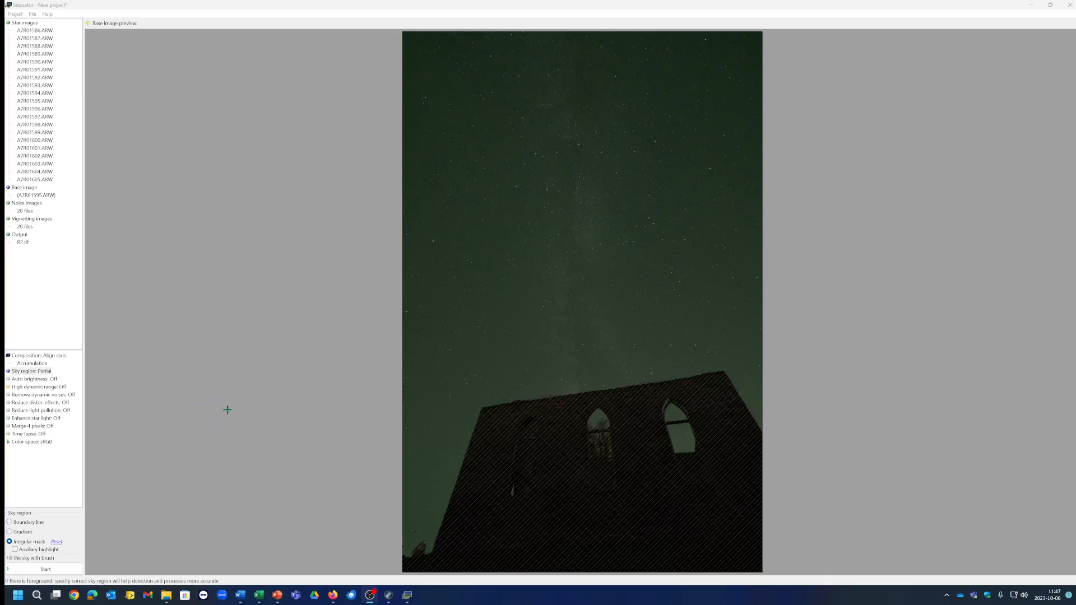
# - Set the composition to align stars with the Freeze ground and Selective options, then check the partial sky region mask
pyautogui.click(34, 359)
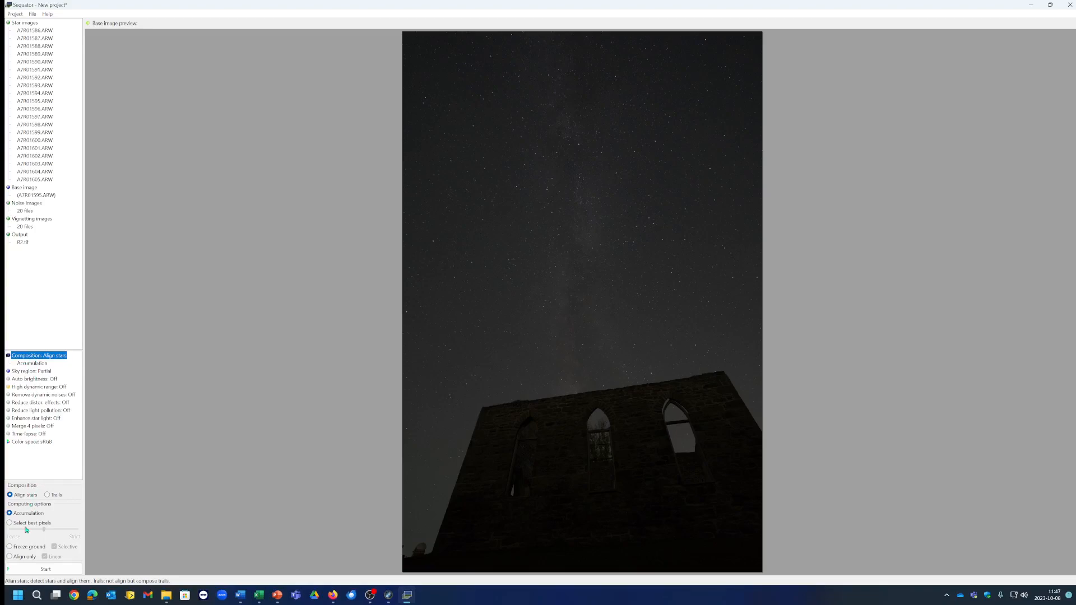
pyautogui.click(10, 547)
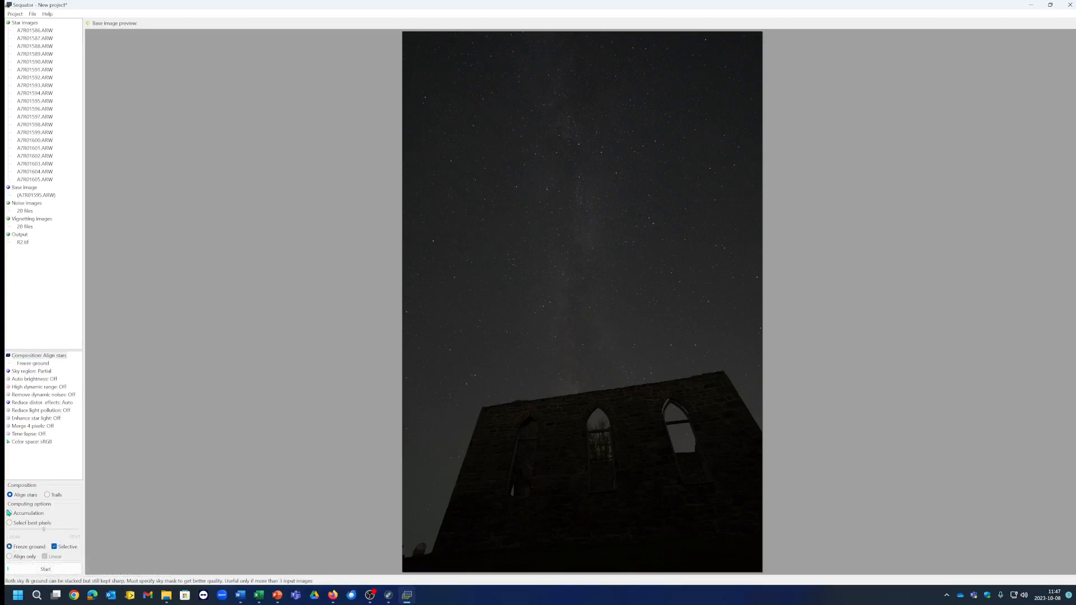
pyautogui.click(25, 372)
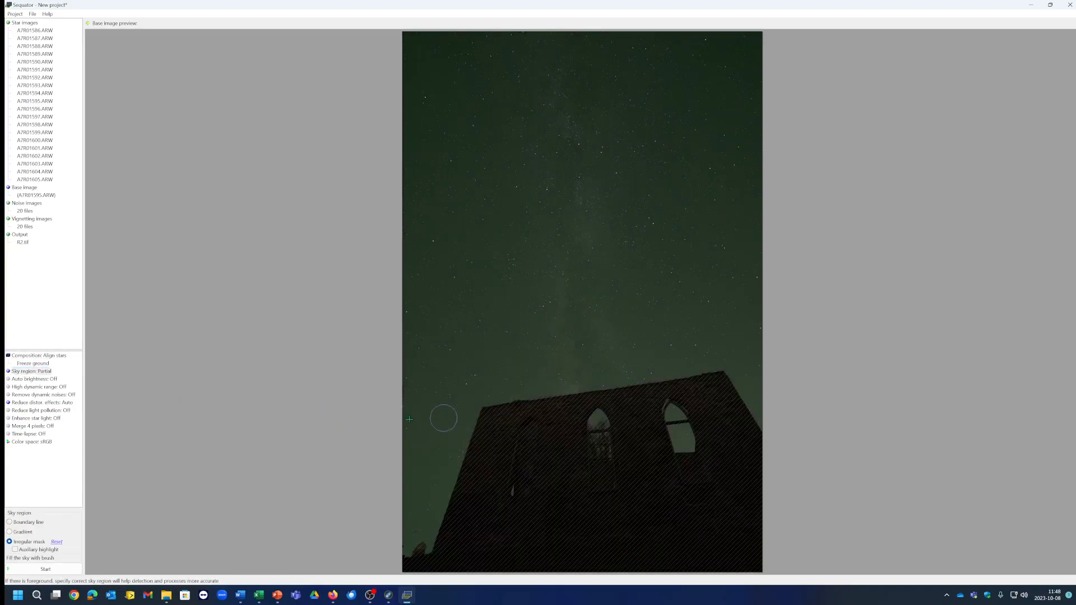
# - Turn on auto brightness, high dynamic range and dynamic noise removal, and check the distortion reduction mode
pyautogui.click(14, 380)
pyautogui.click(9, 381)
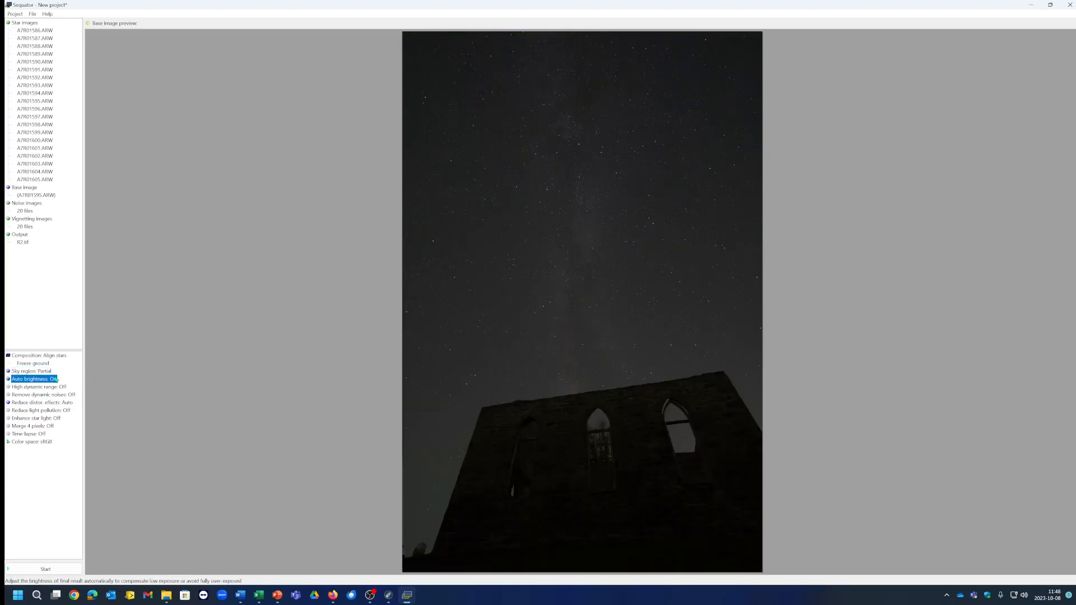
pyautogui.click(8, 388)
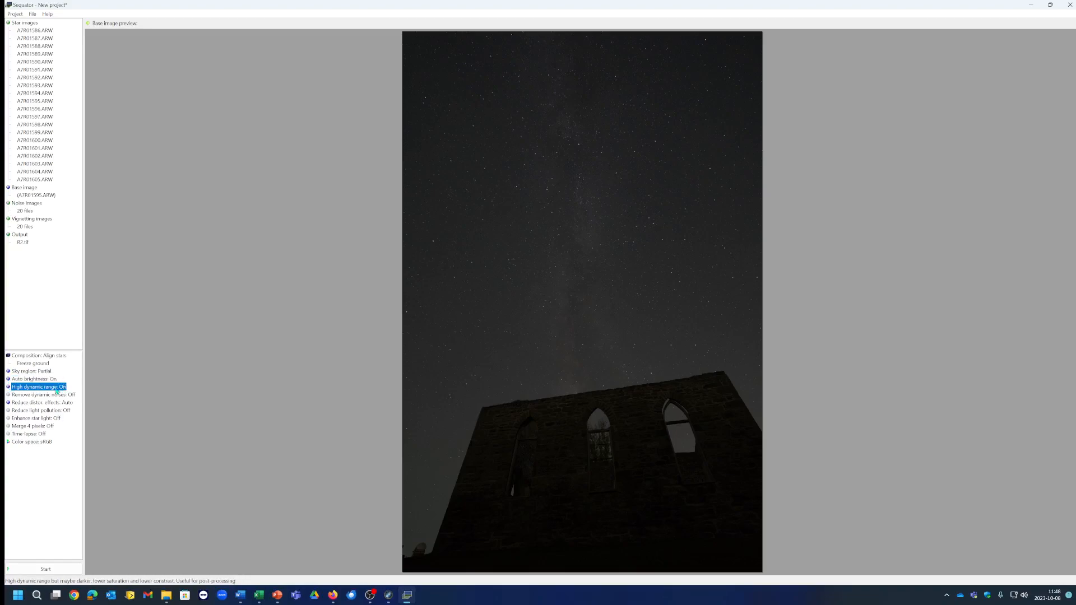
pyautogui.click(9, 397)
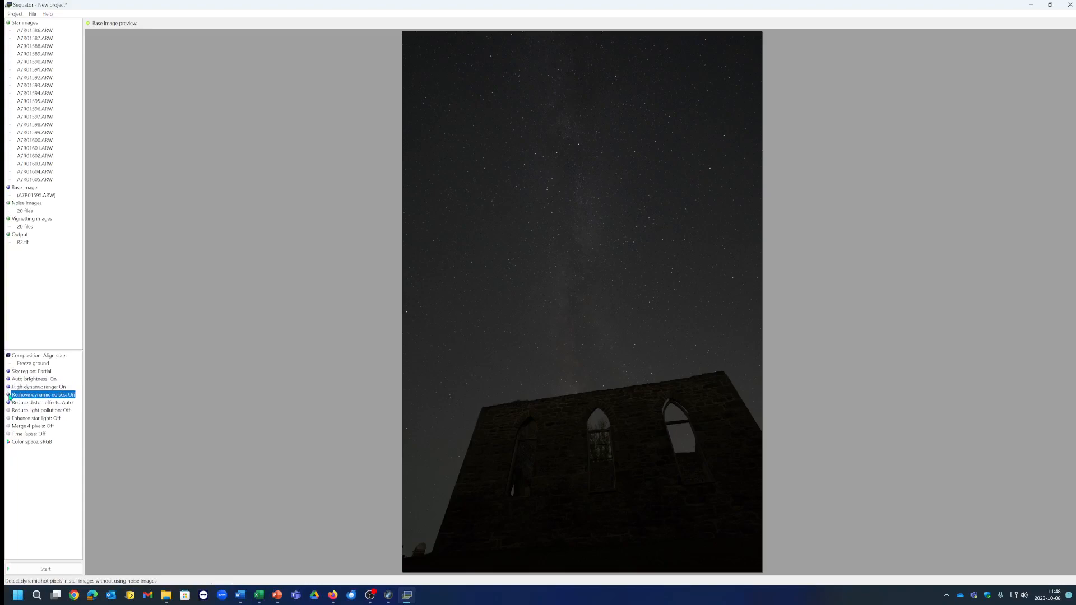
pyautogui.click(37, 403)
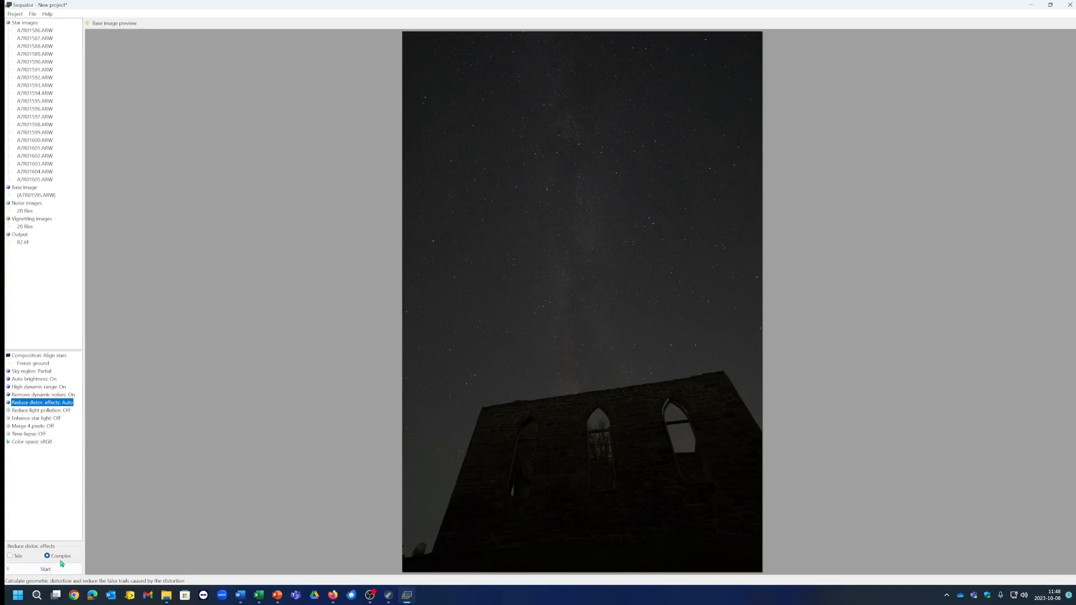
# - Enable Uneven light pollution reduction at the strongest setting with the intelligently aggressive option
pyautogui.click(43, 413)
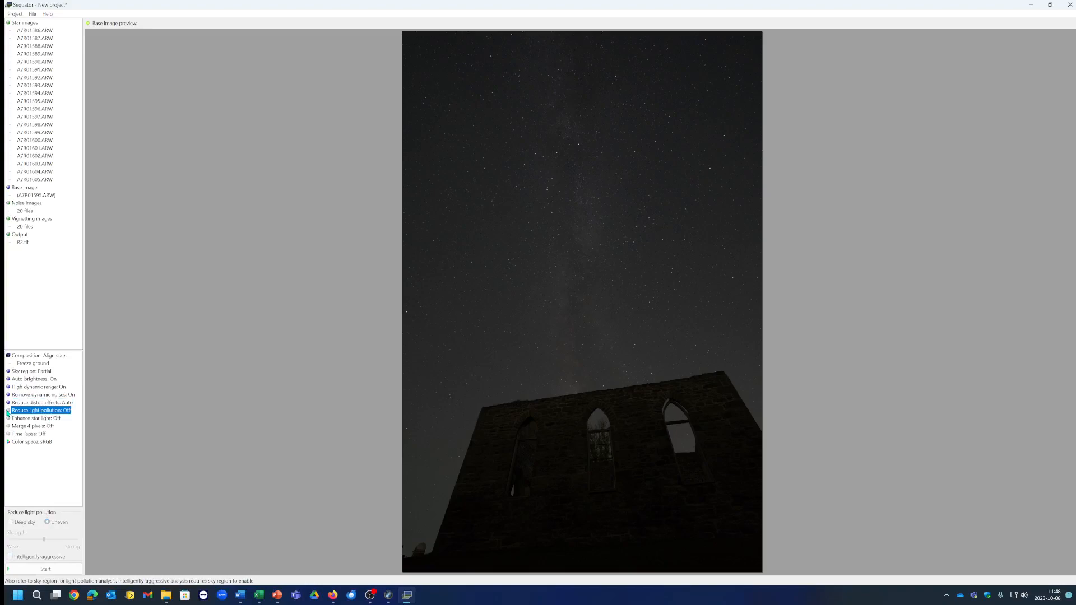
pyautogui.click(30, 413)
pyautogui.click(49, 541)
pyautogui.moveTo(50, 541); pyautogui.dragTo(77, 542)
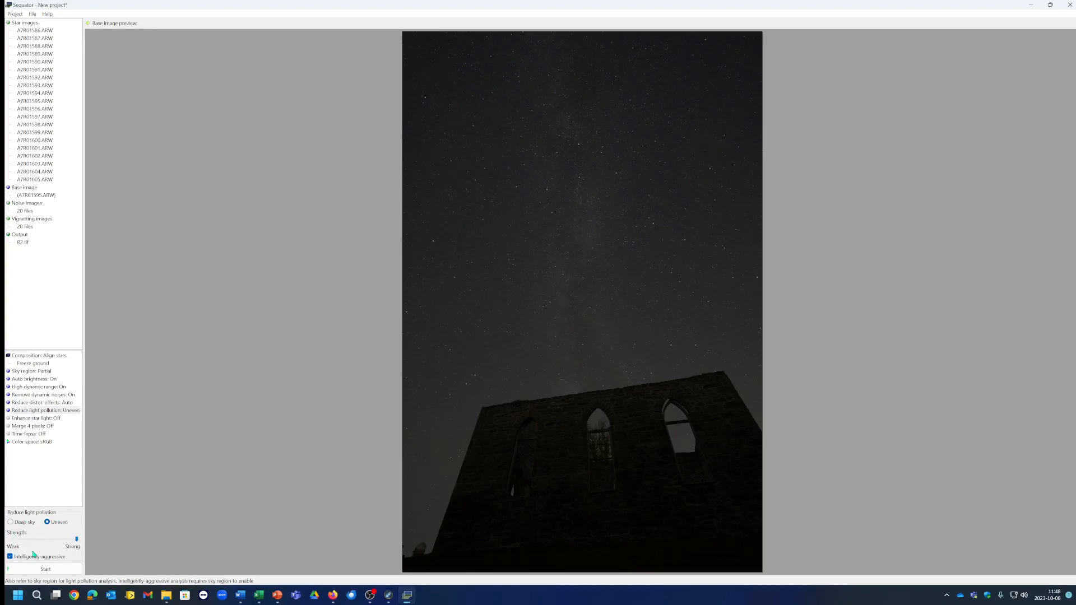
pyautogui.click(9, 556)
# - Enable star light enhancement and set its strength to the maximum
pyautogui.click(24, 419)
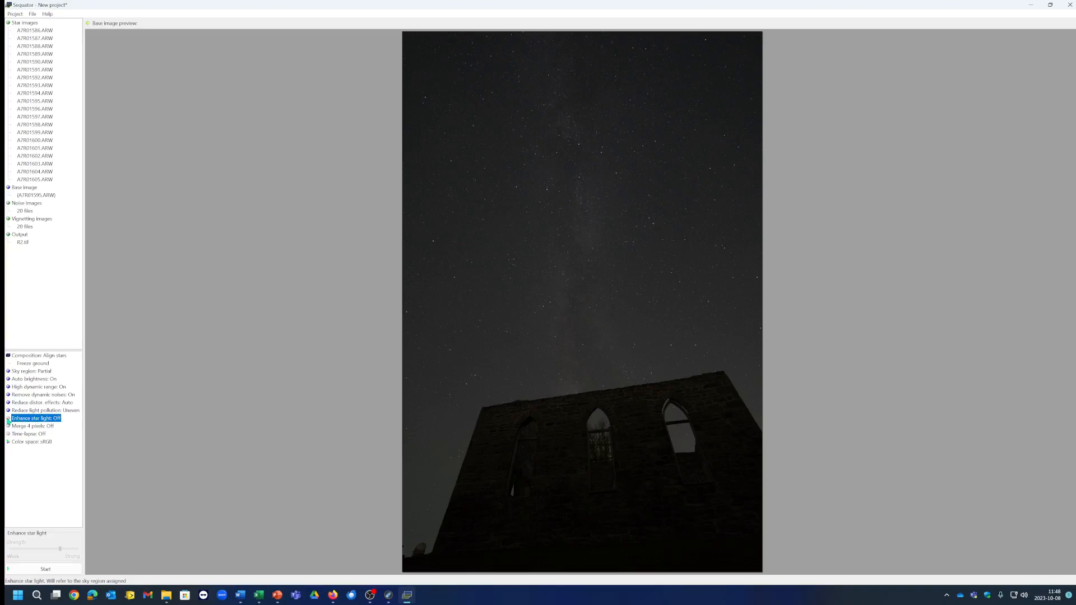
pyautogui.click(8, 421)
pyautogui.moveTo(60, 549); pyautogui.dragTo(87, 553)
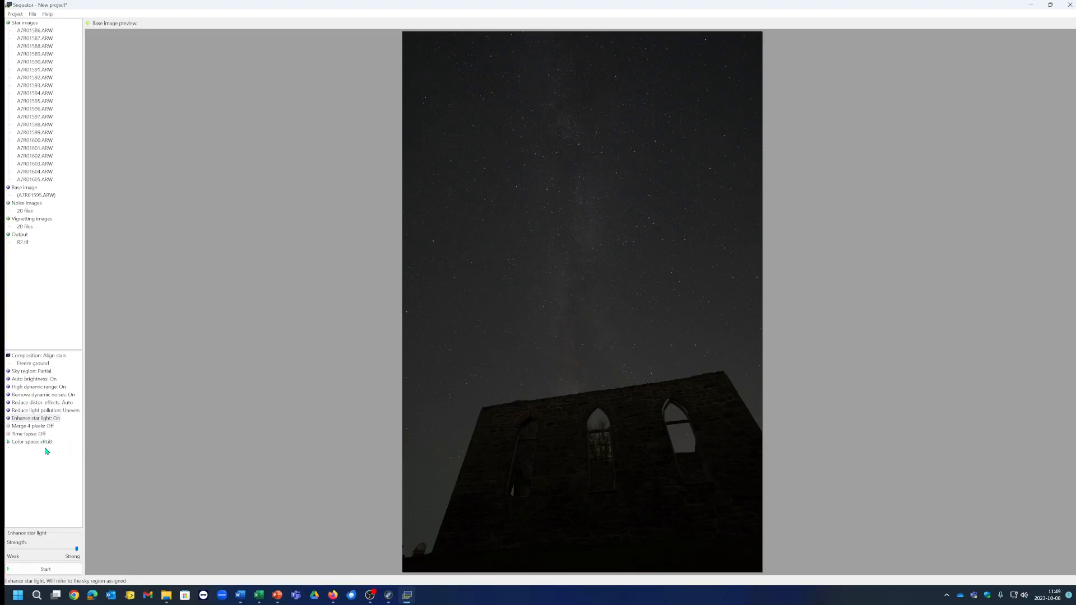
# - Run the stacking process through to completion, then close the processing log to load the R2.tif result
pyautogui.click(47, 572)
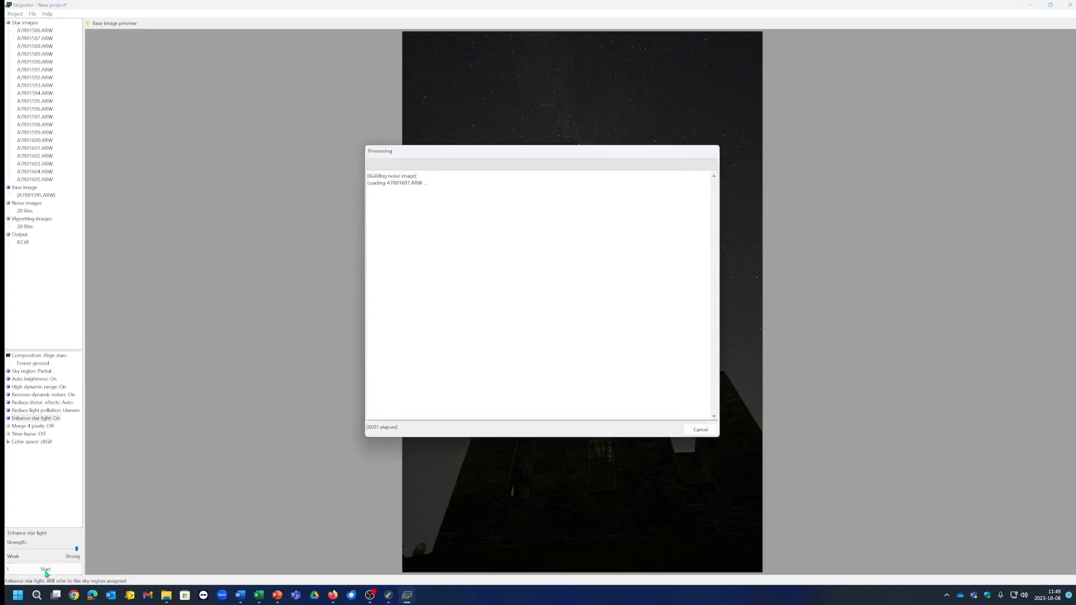
pyautogui.click(410, 190)
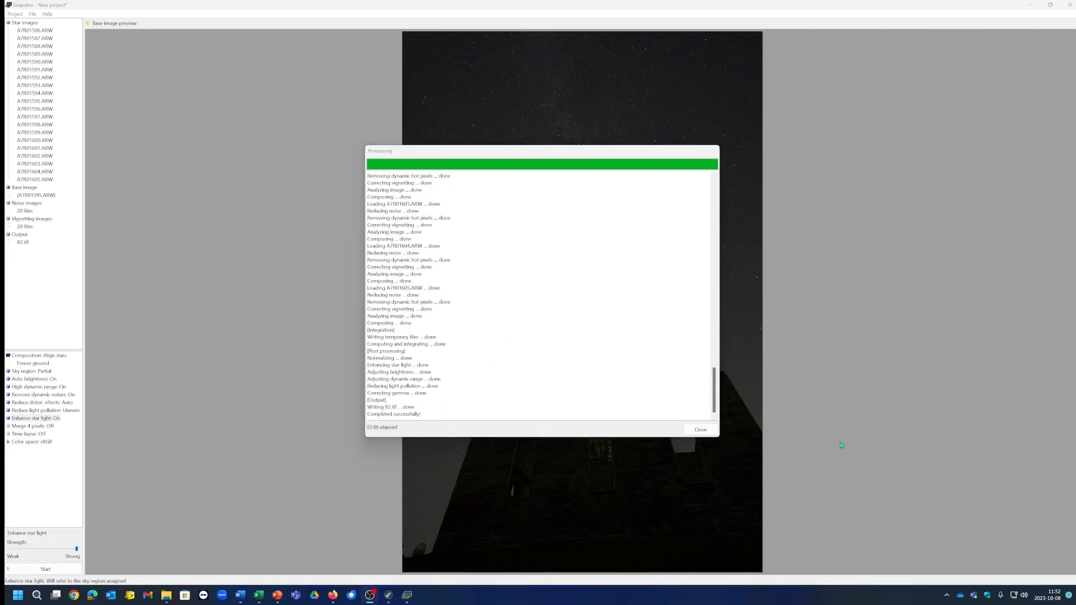
pyautogui.click(706, 430)
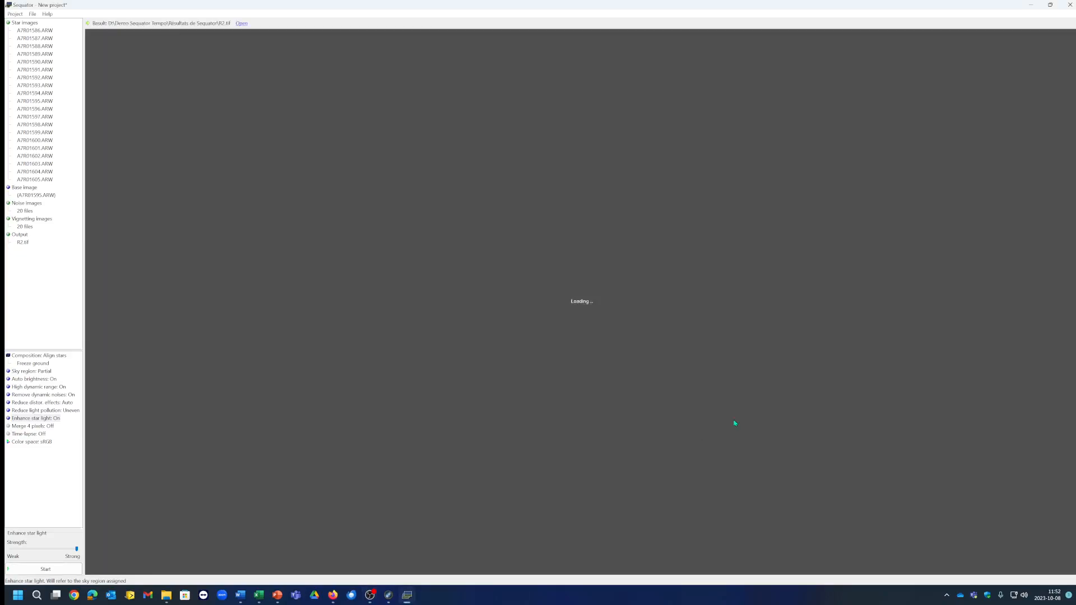